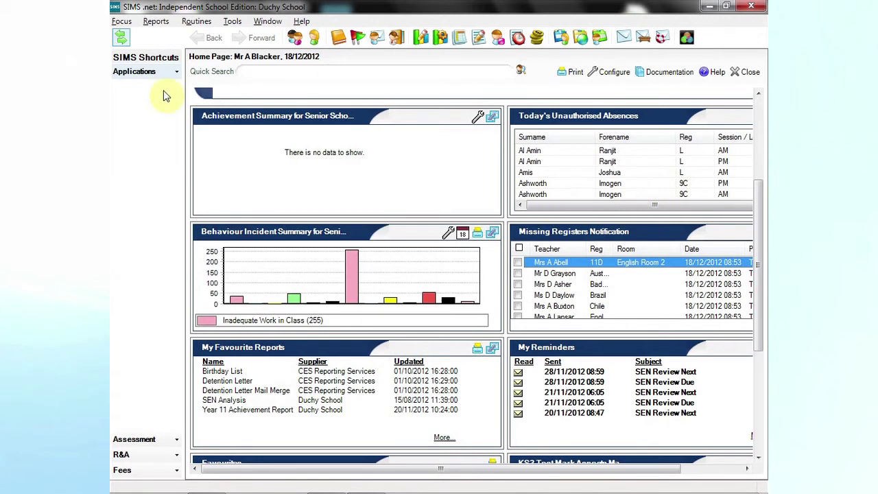
Begin a new designed report based on Student, keeping the On roll population.
click(155, 28)
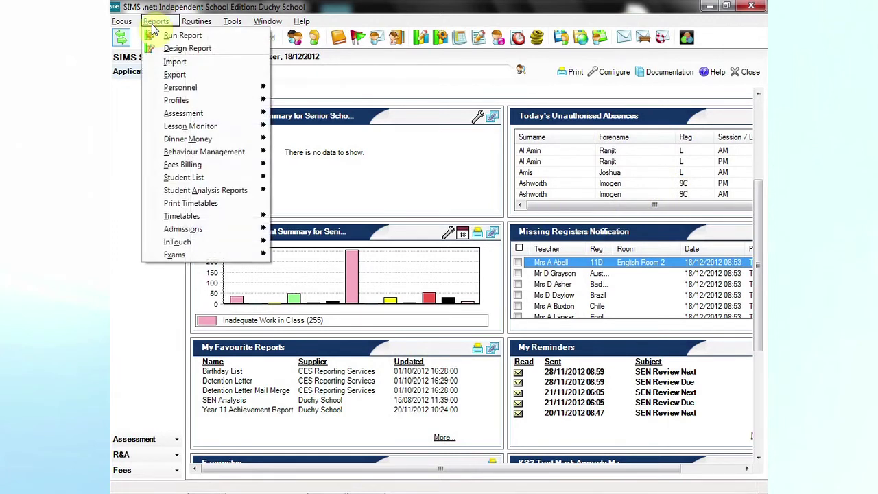
click(170, 49)
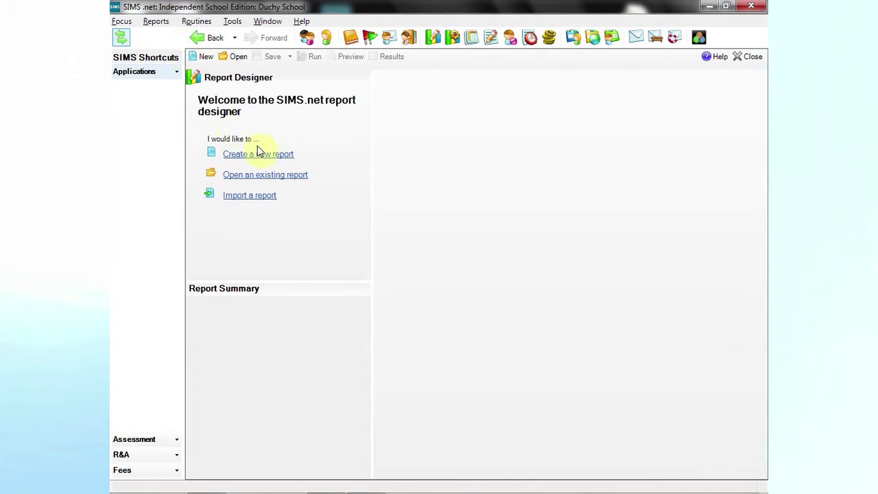
click(258, 153)
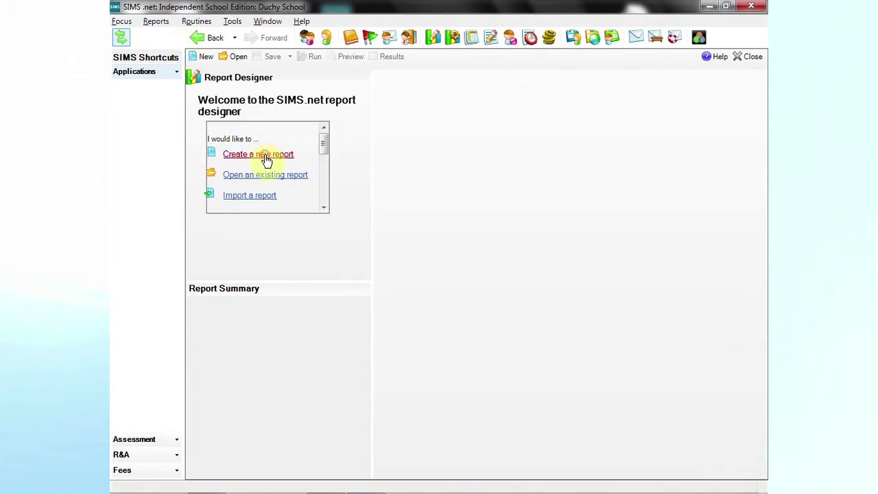
click(249, 139)
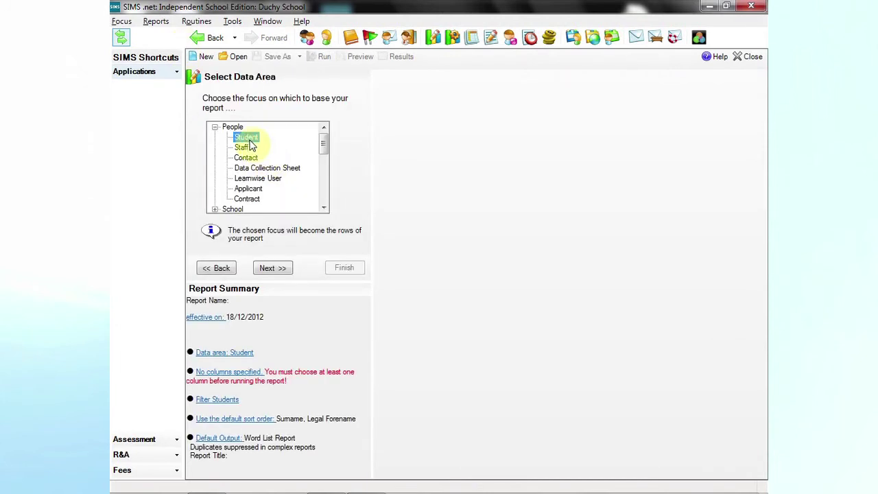
click(273, 269)
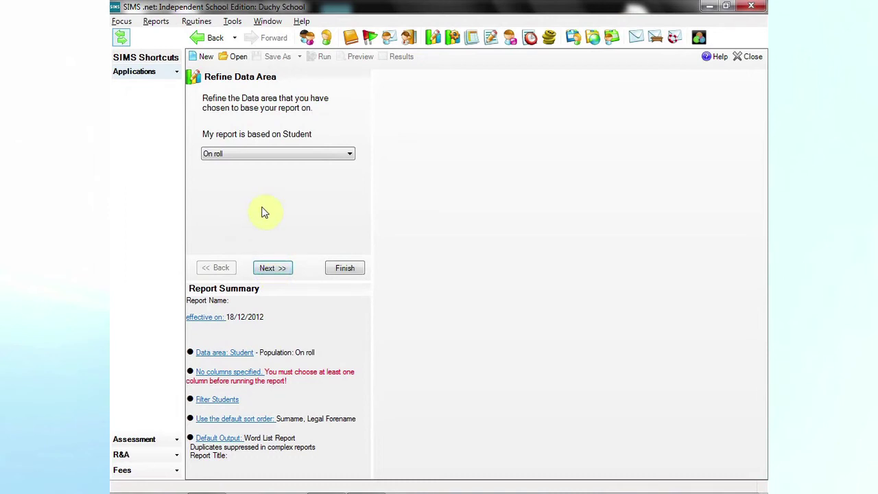
Add Legal Forename and Legal Surname from Basic details, plus Parental Salutation and AddressBlock from Family home.
click(273, 269)
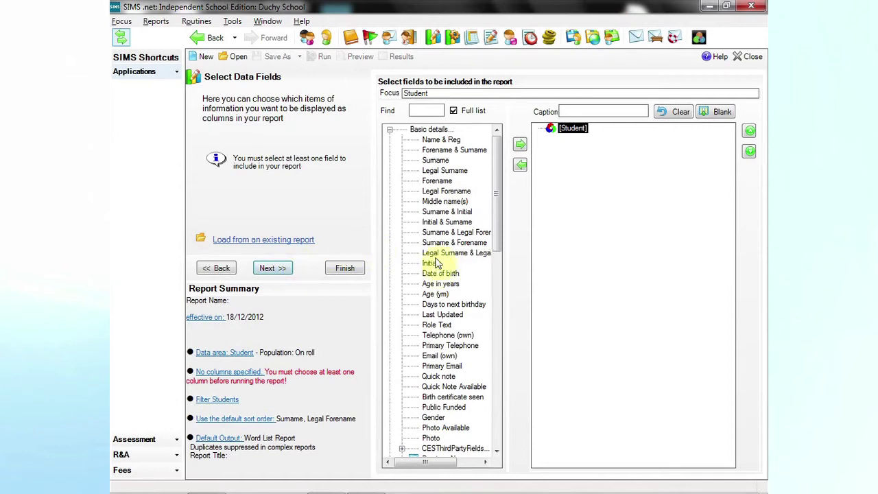
double_click(441, 192)
click(441, 171)
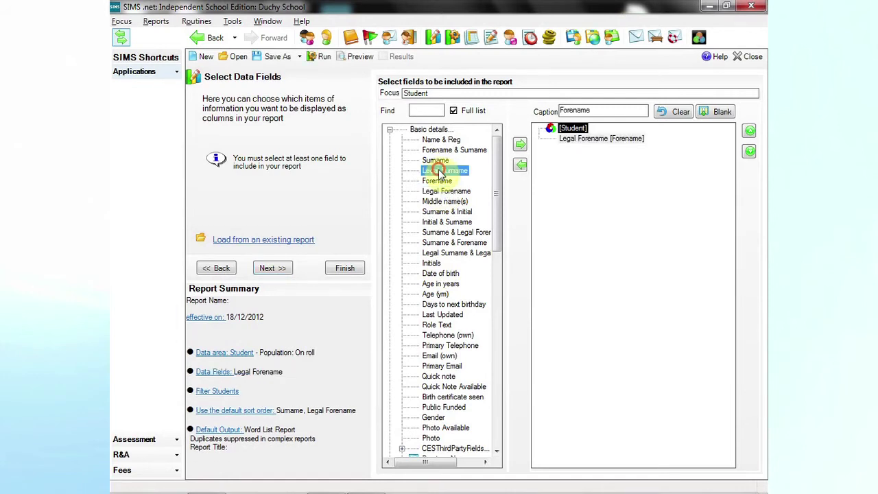
double_click(440, 172)
click(389, 129)
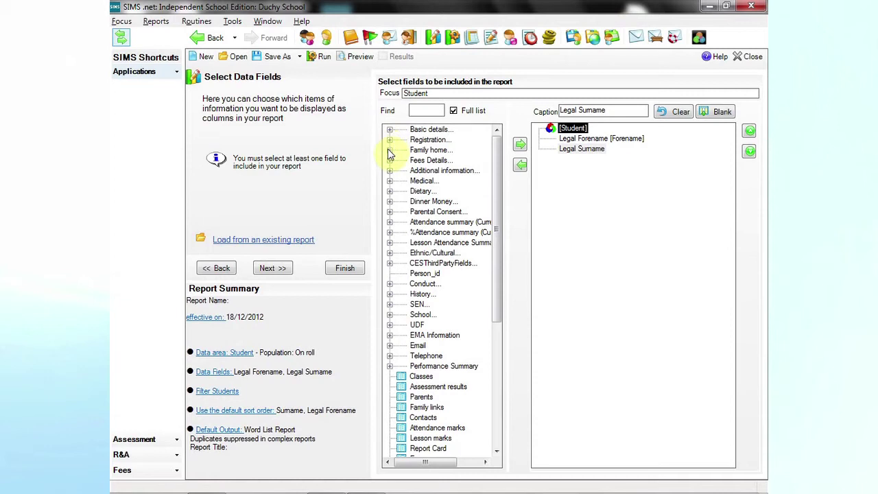
click(389, 150)
double_click(451, 161)
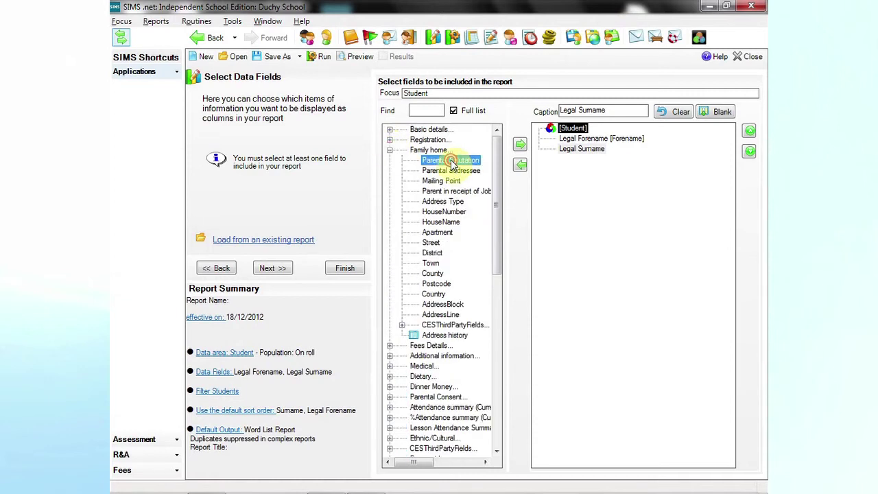
double_click(453, 307)
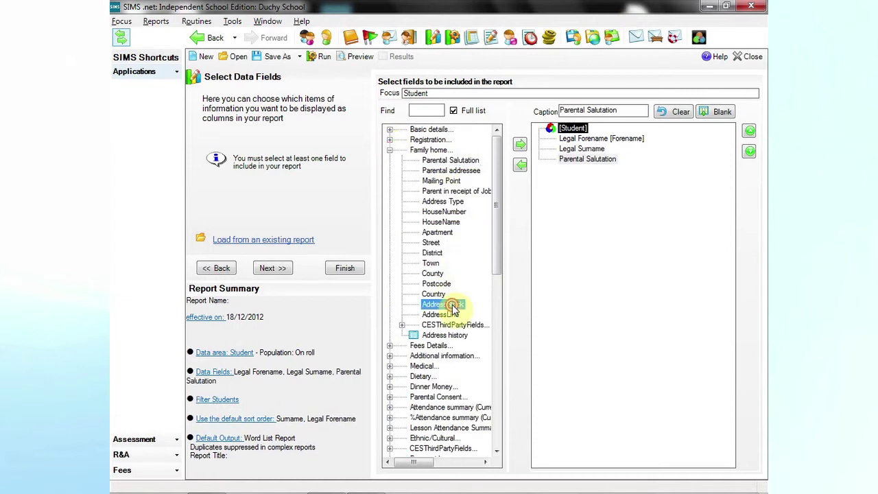
Add a filter condition on Registration > Reg group, set to Prompt at runtime.
click(272, 269)
click(396, 100)
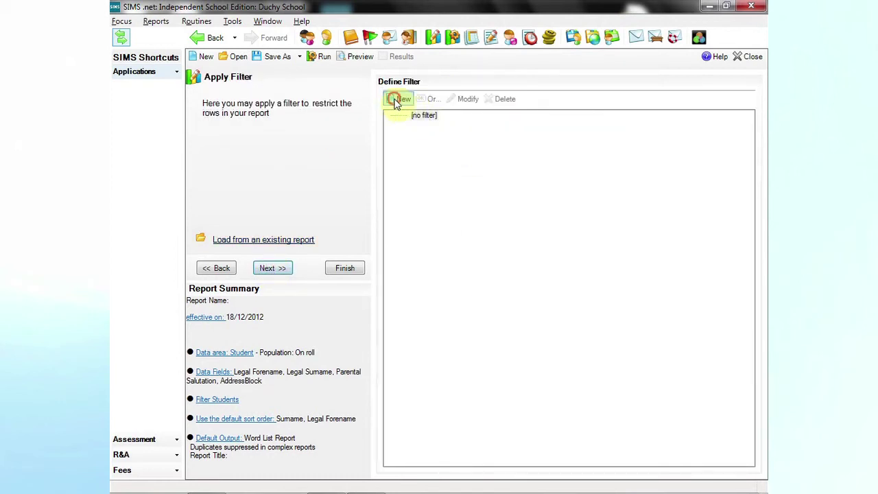
click(280, 194)
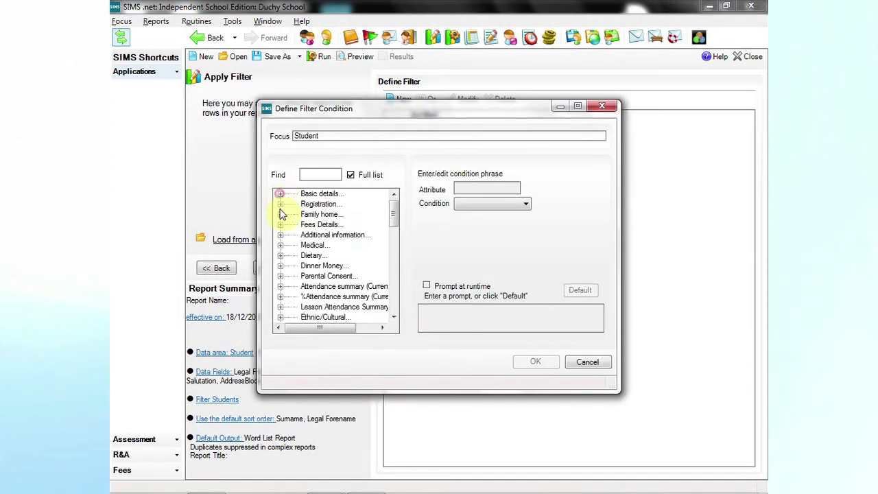
click(280, 204)
click(330, 306)
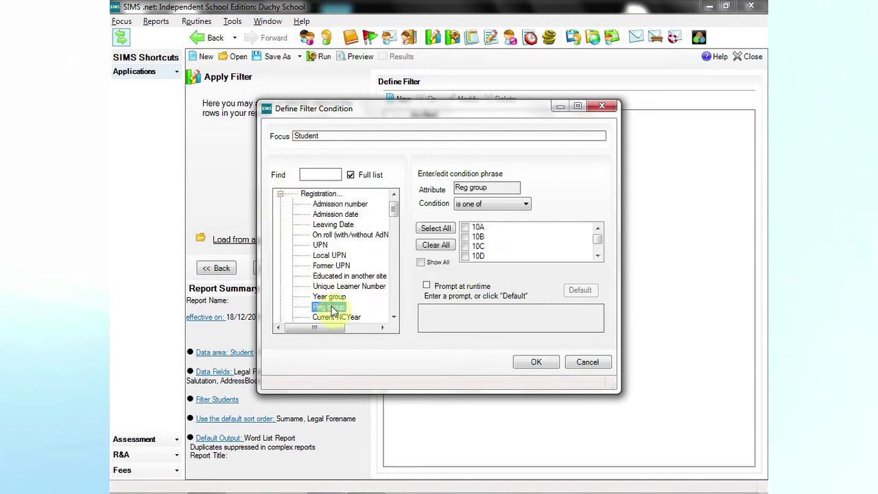
click(426, 287)
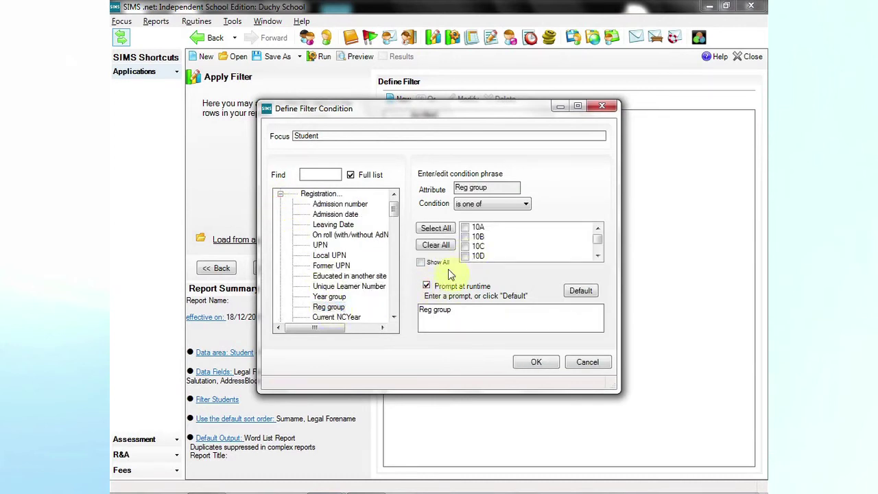
click(538, 364)
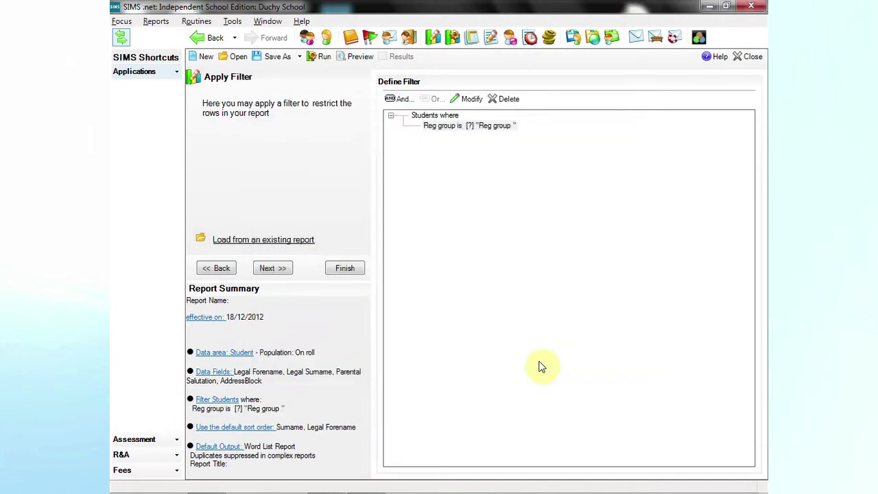
Keep the default Surname, Legal Forename sort and enable the effective date 18/12/2012.
click(274, 268)
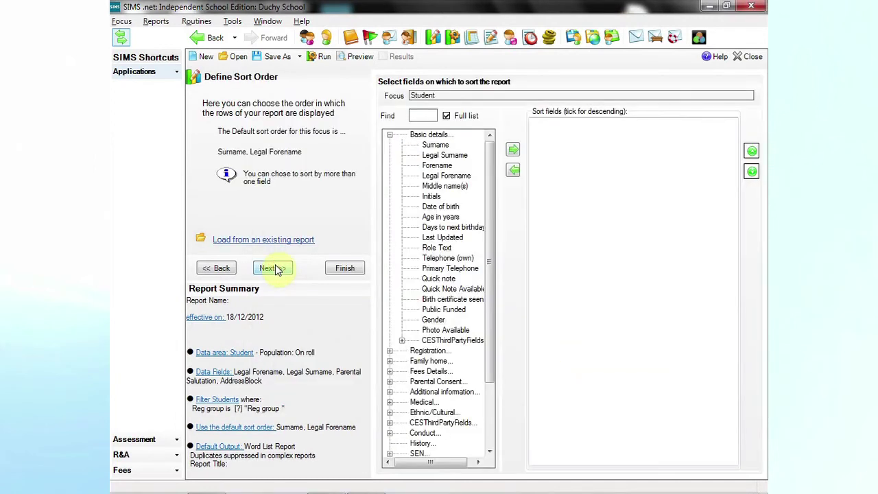
click(274, 268)
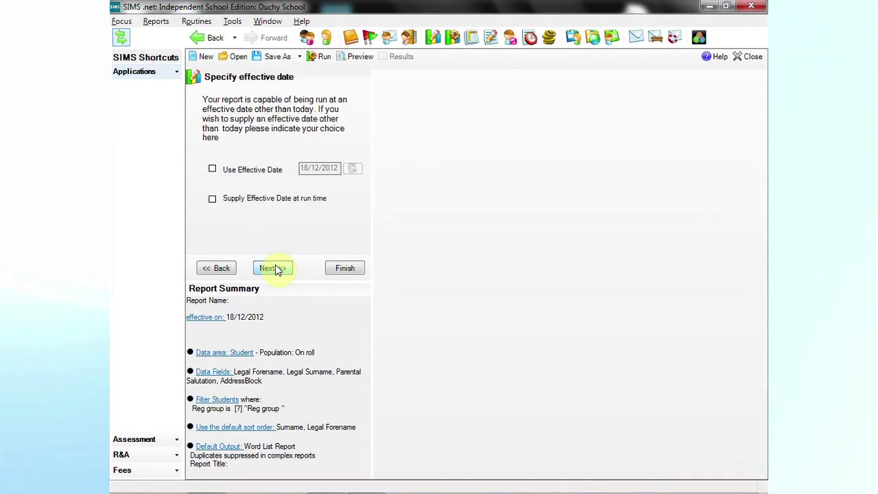
click(212, 168)
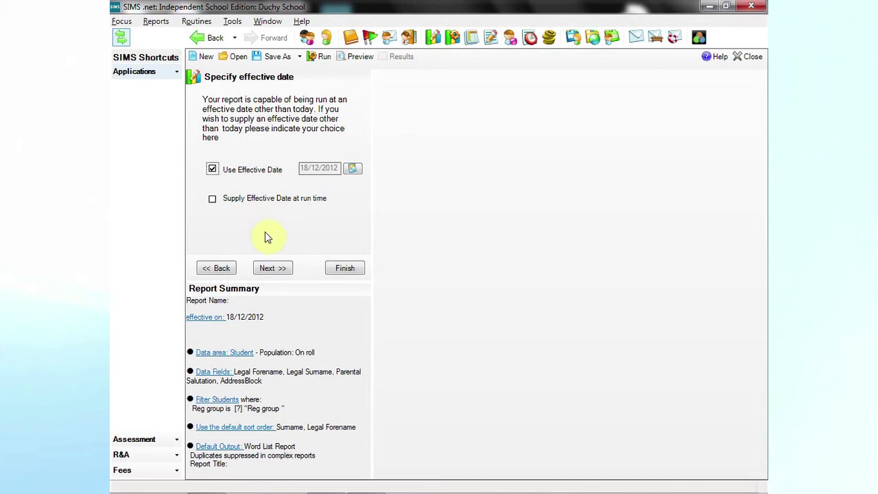
click(271, 267)
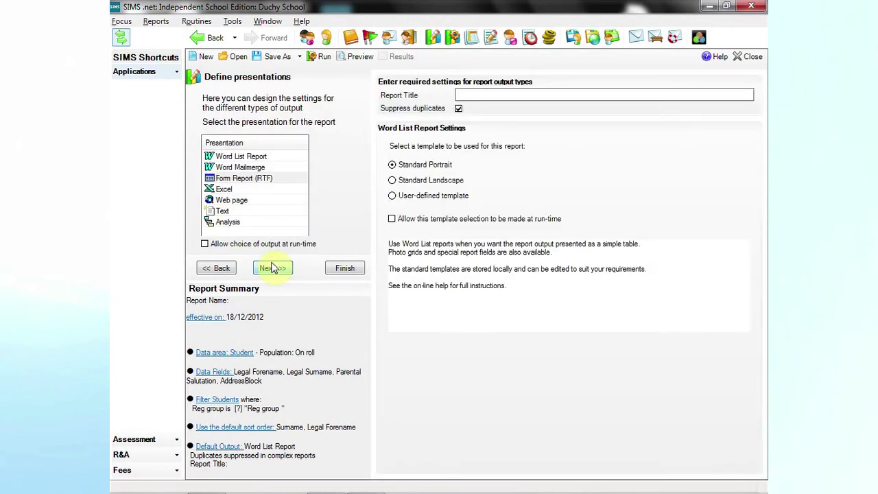
Create a new Word Mailmerge presentation and run it for reg group 10C.
click(246, 168)
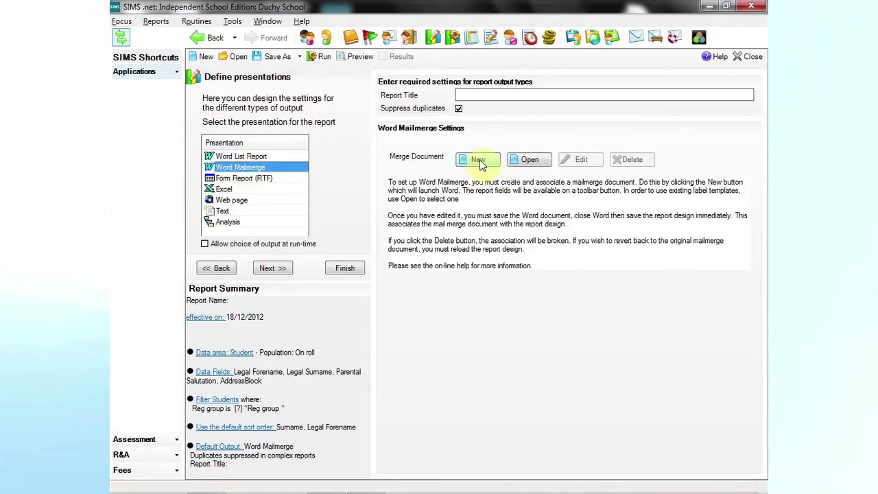
click(479, 161)
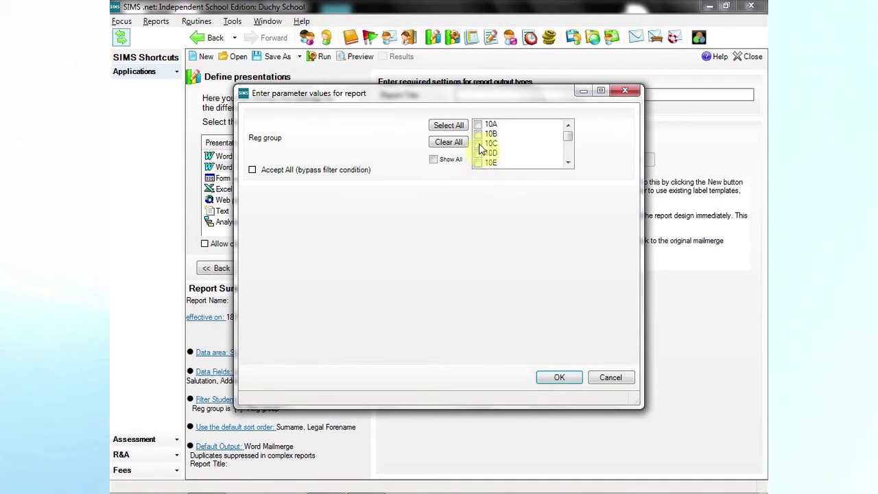
click(480, 144)
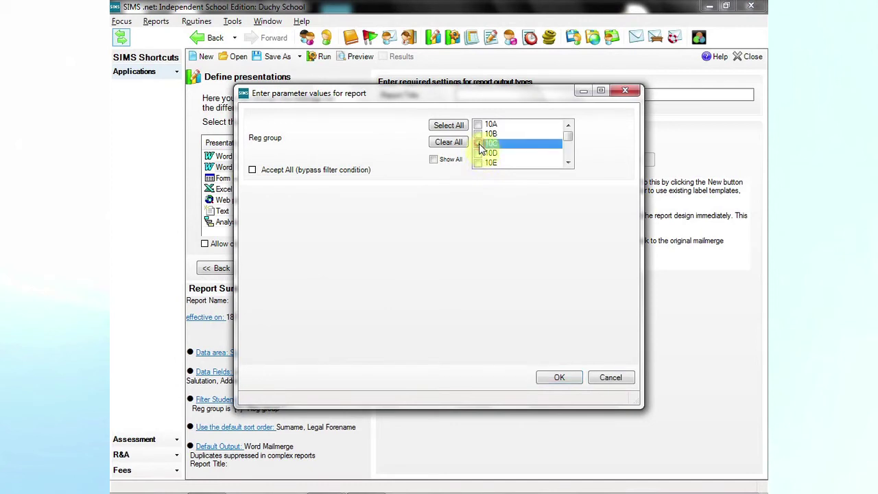
click(574, 378)
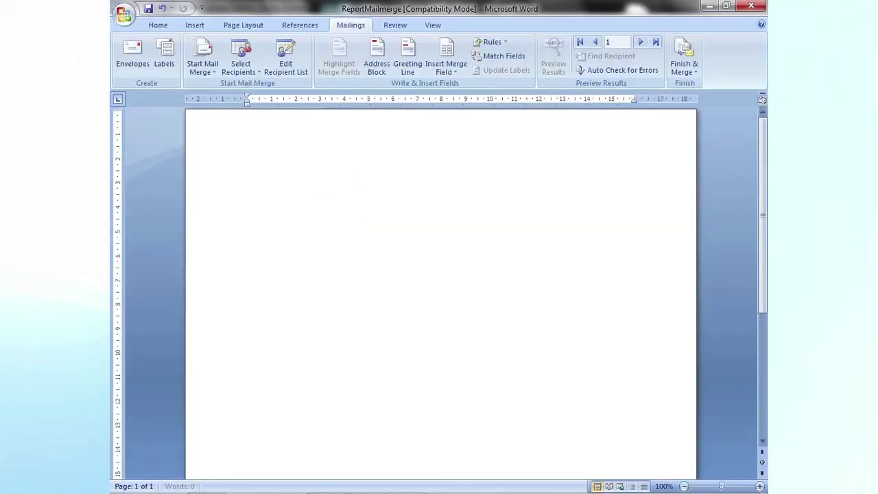
Insert an auto-updating 'Tuesday, 18 December 2012' date at the top, followed by two line breaks.
click(196, 26)
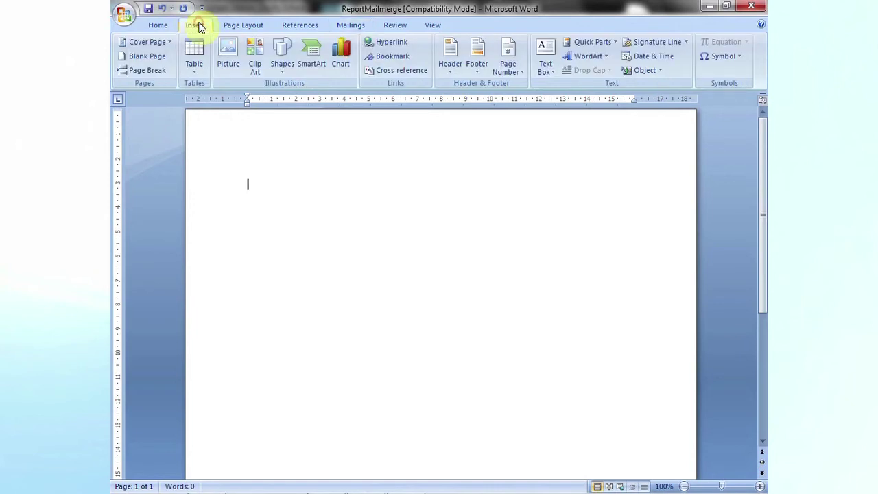
click(638, 56)
click(305, 172)
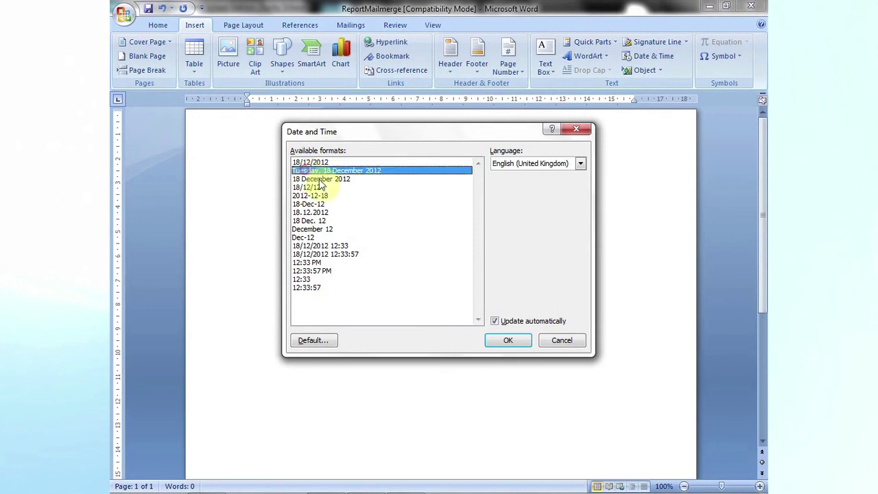
click(507, 341)
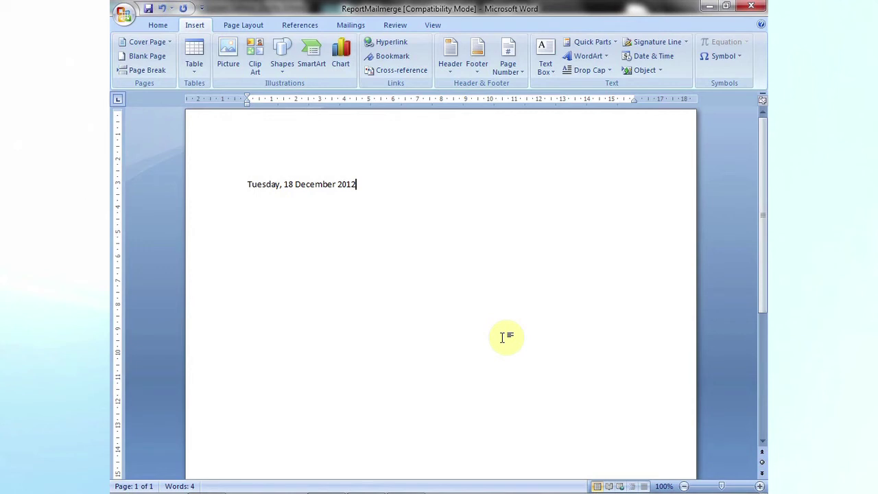
key(Return)
key(Return)
click(352, 25)
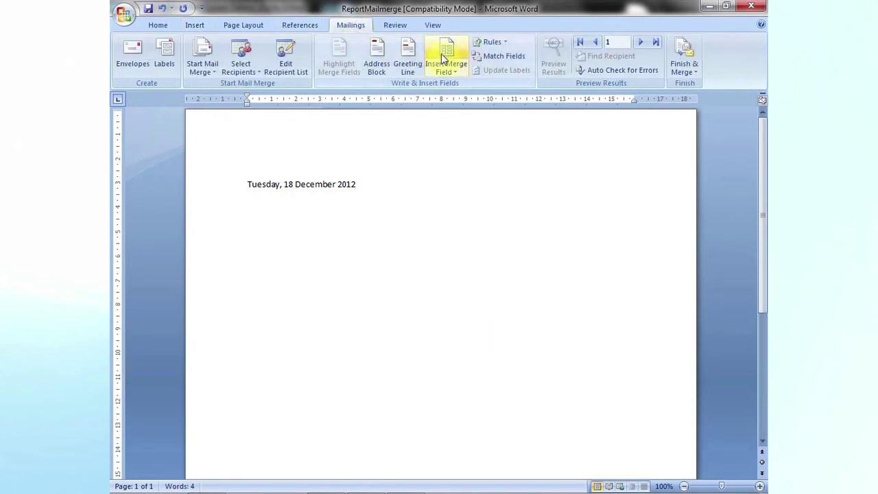
Insert the AddressBlock field, paste the letter body below it, and add Parental_Salutation after 'Dear'.
click(461, 71)
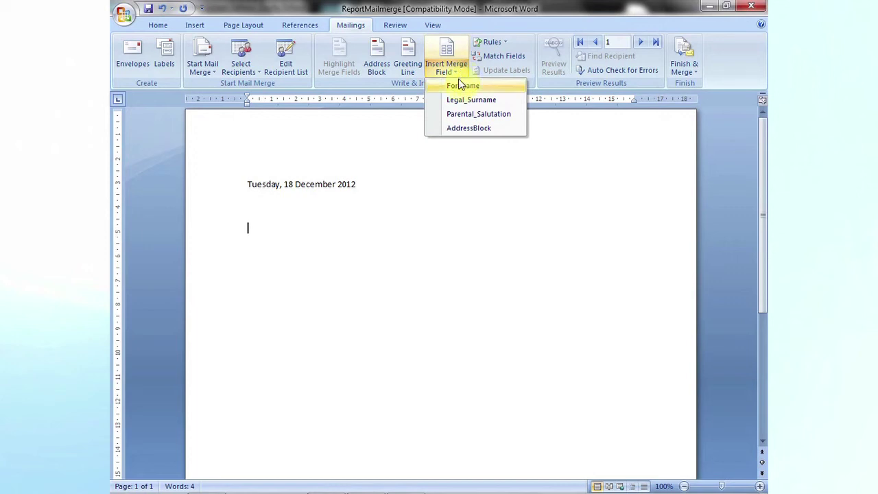
click(463, 127)
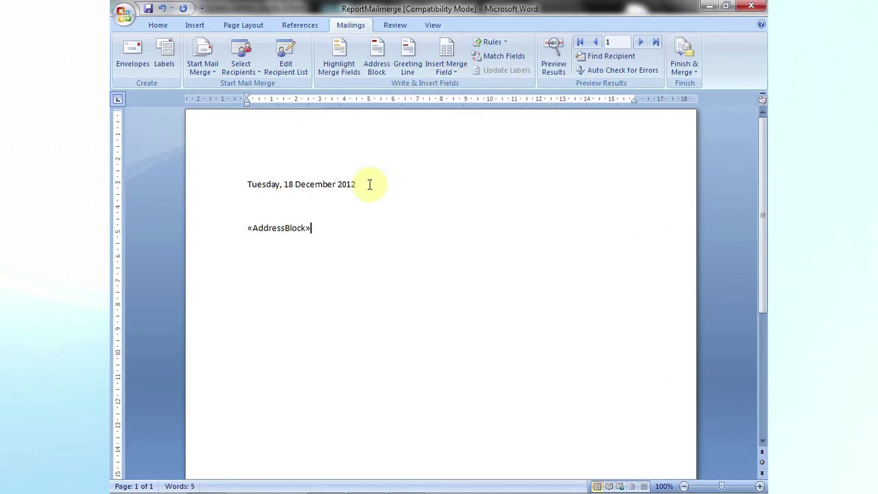
click(250, 272)
right_click(250, 273)
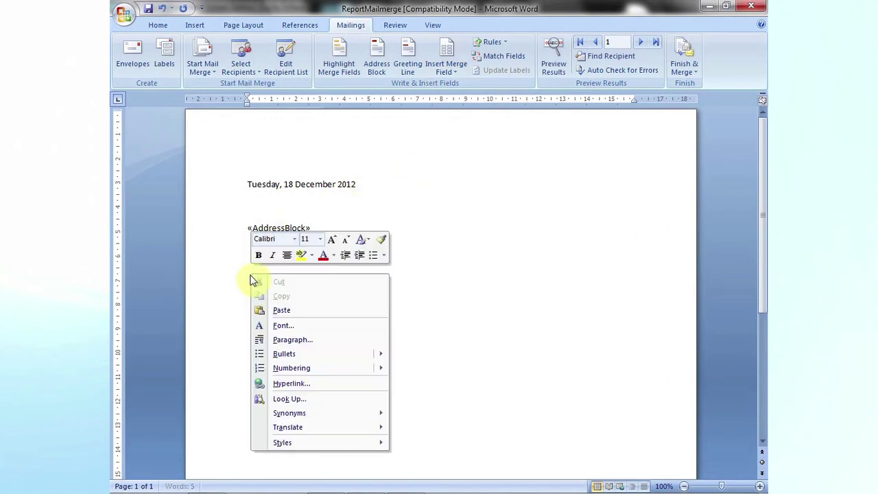
click(280, 308)
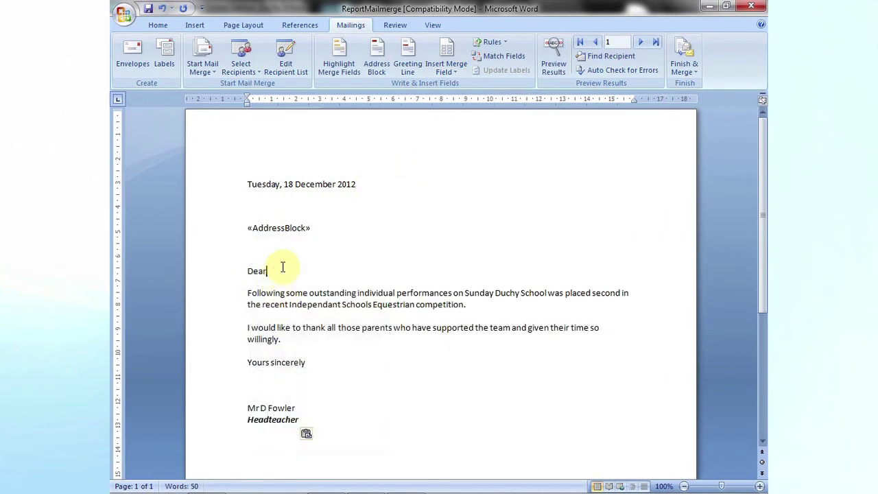
click(451, 69)
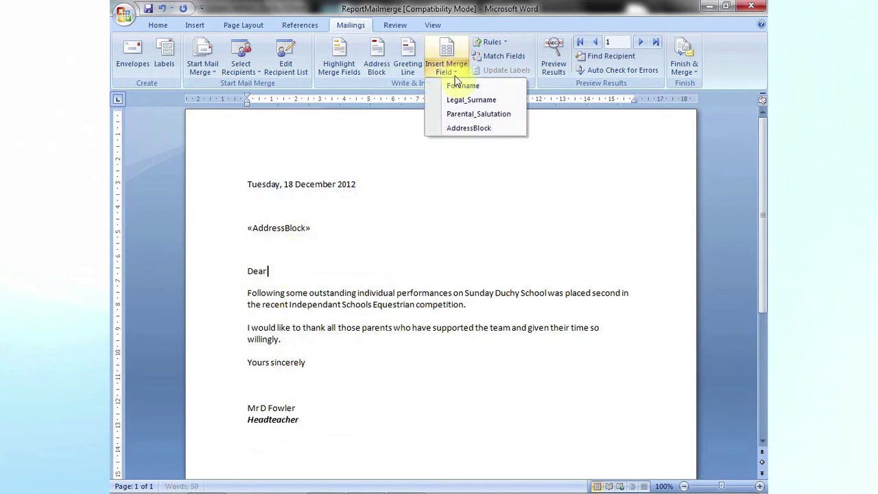
click(460, 114)
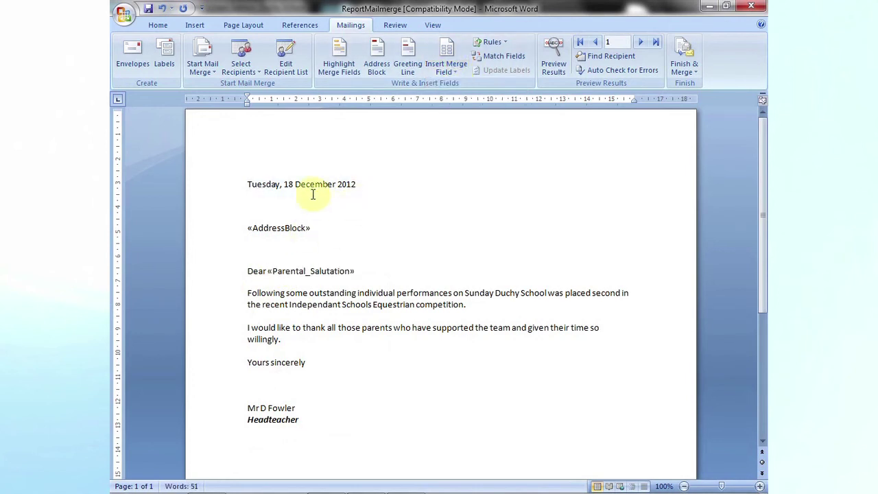
Preview the merged letter with recipient data, then save the document and close Word.
click(554, 55)
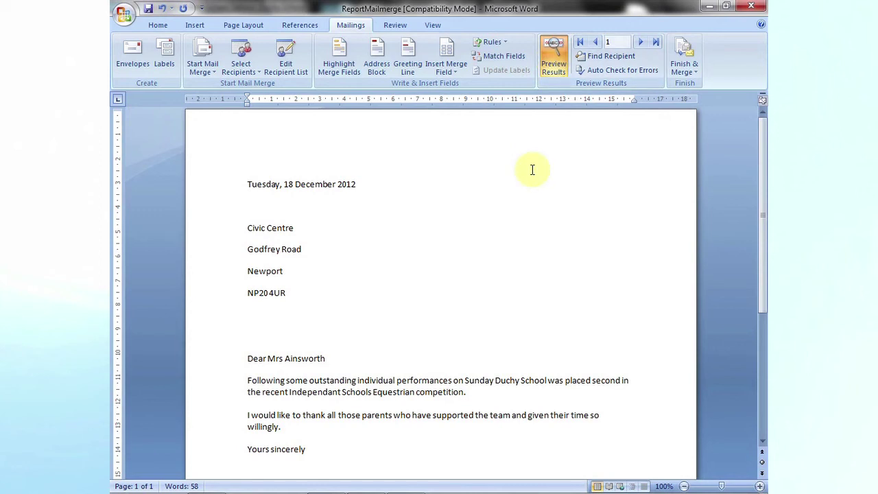
click(685, 65)
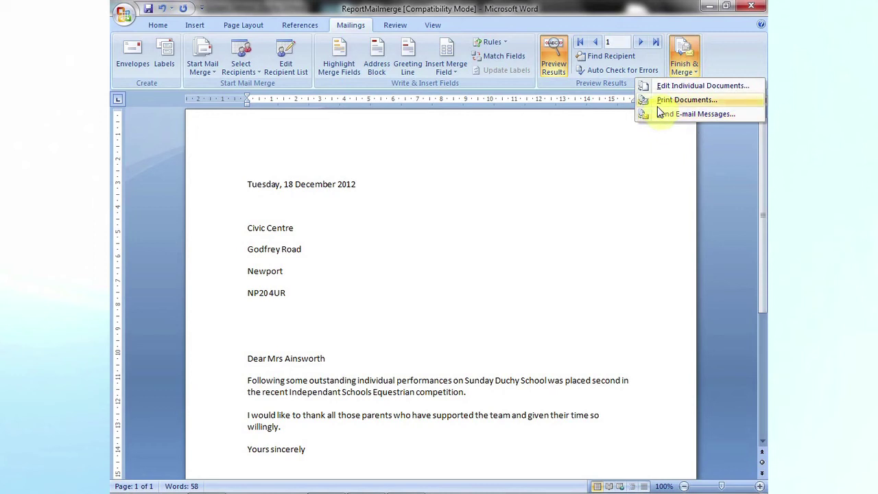
click(627, 149)
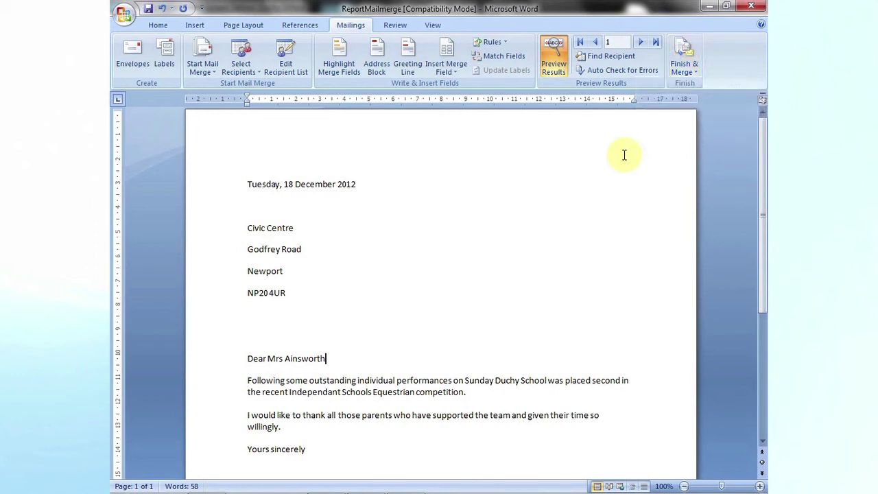
click(150, 10)
click(751, 6)
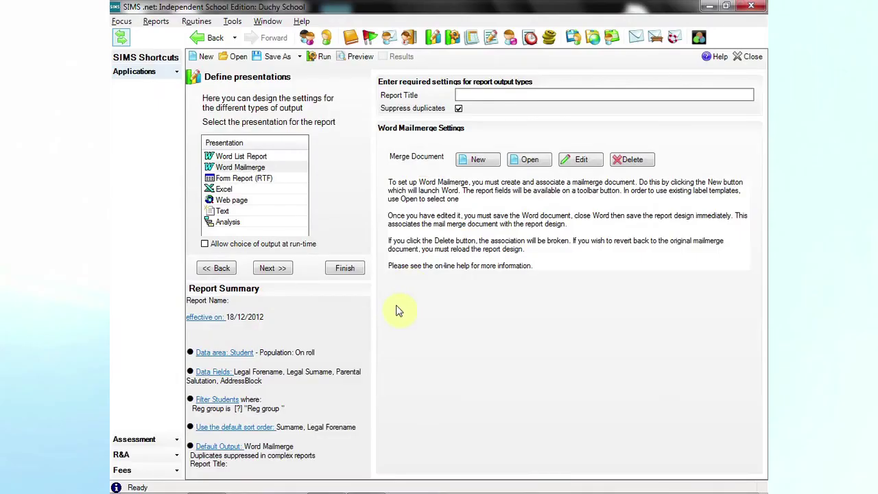
Try saving the report design as 'New Report', which is rejected as not unique.
click(299, 59)
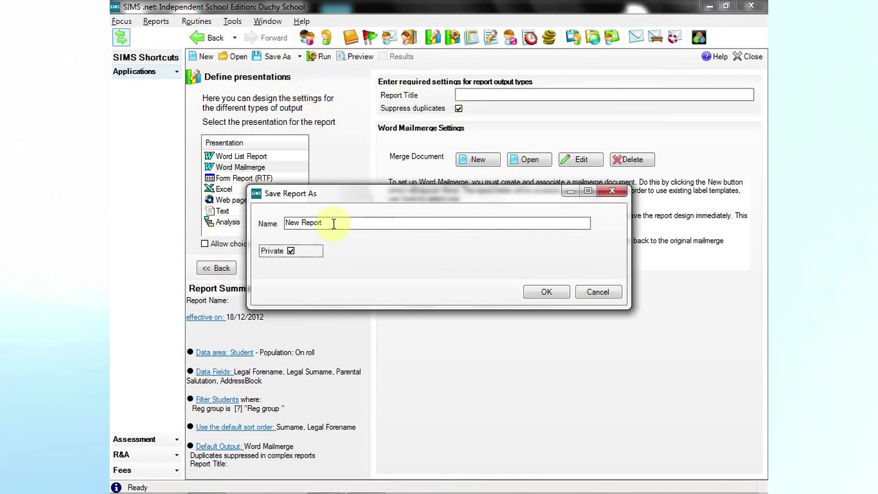
click(527, 292)
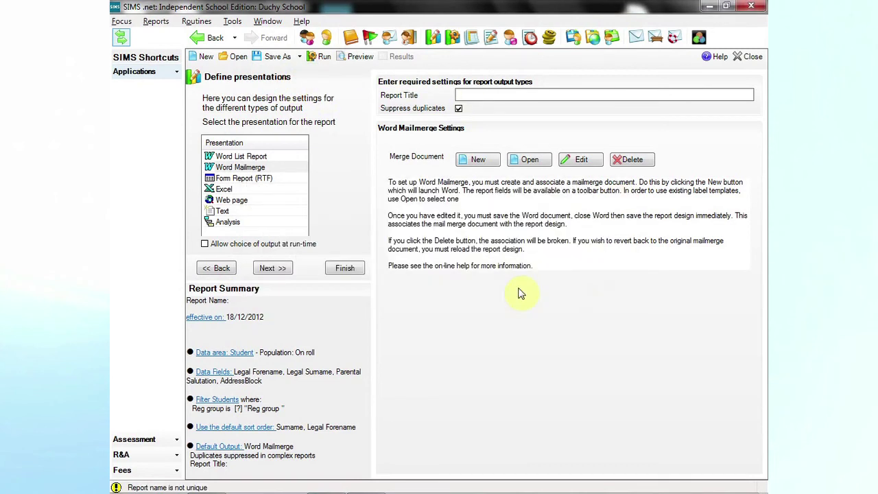